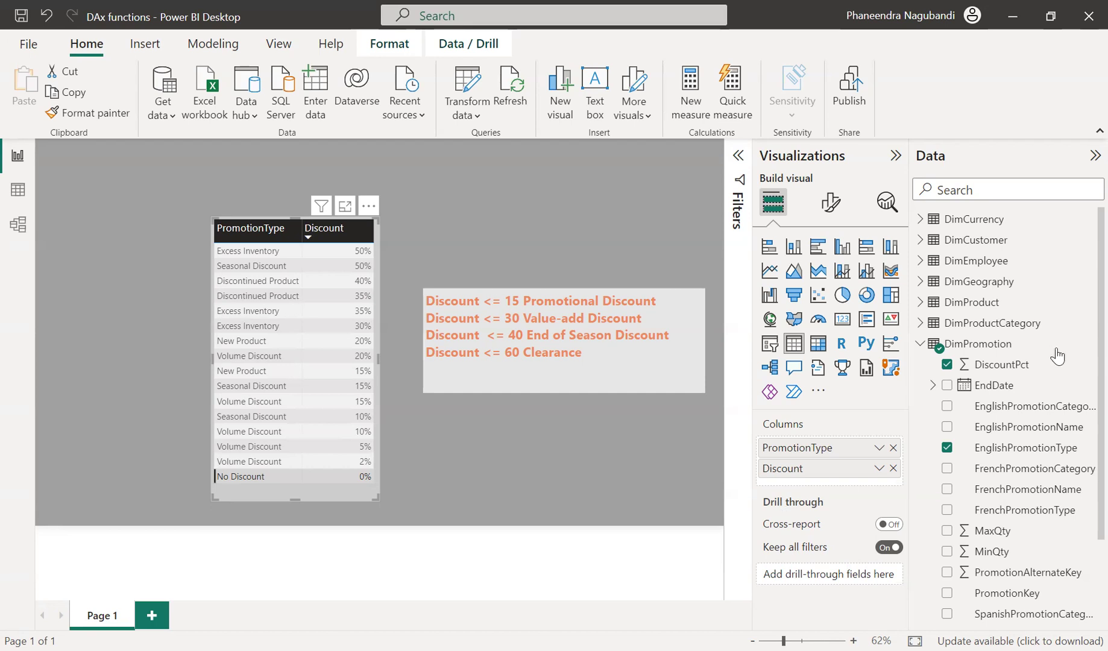
# Start a new DimPromotion column with the formula Promotion Category = SWITCH(TRUE(),
pyautogui.click(1085, 345)
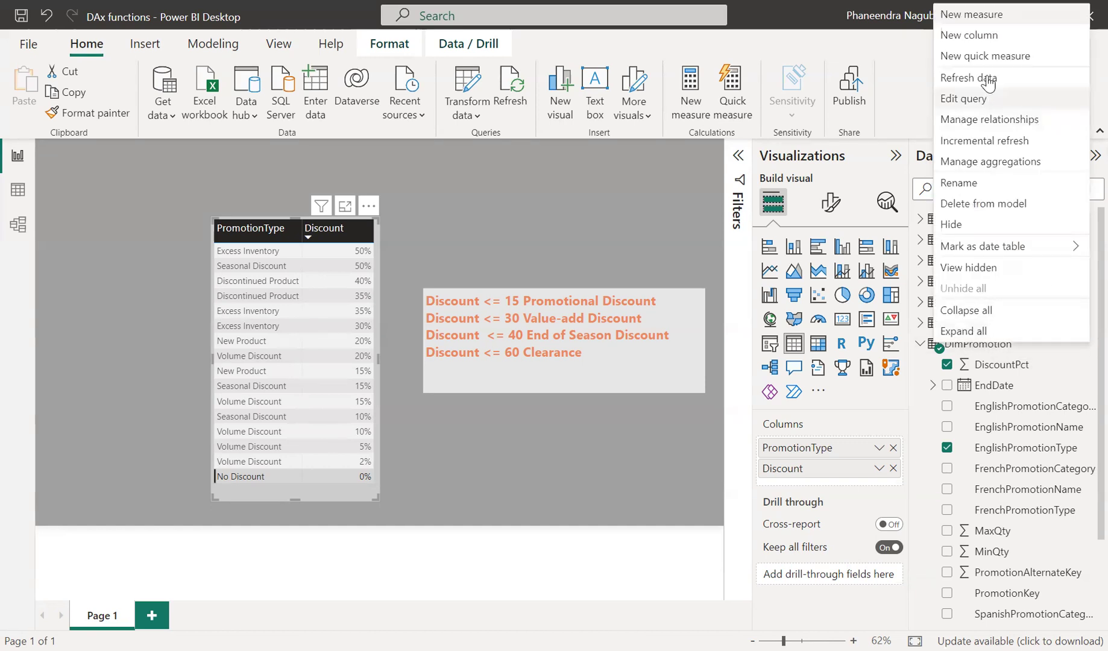
pyautogui.press('Escape')
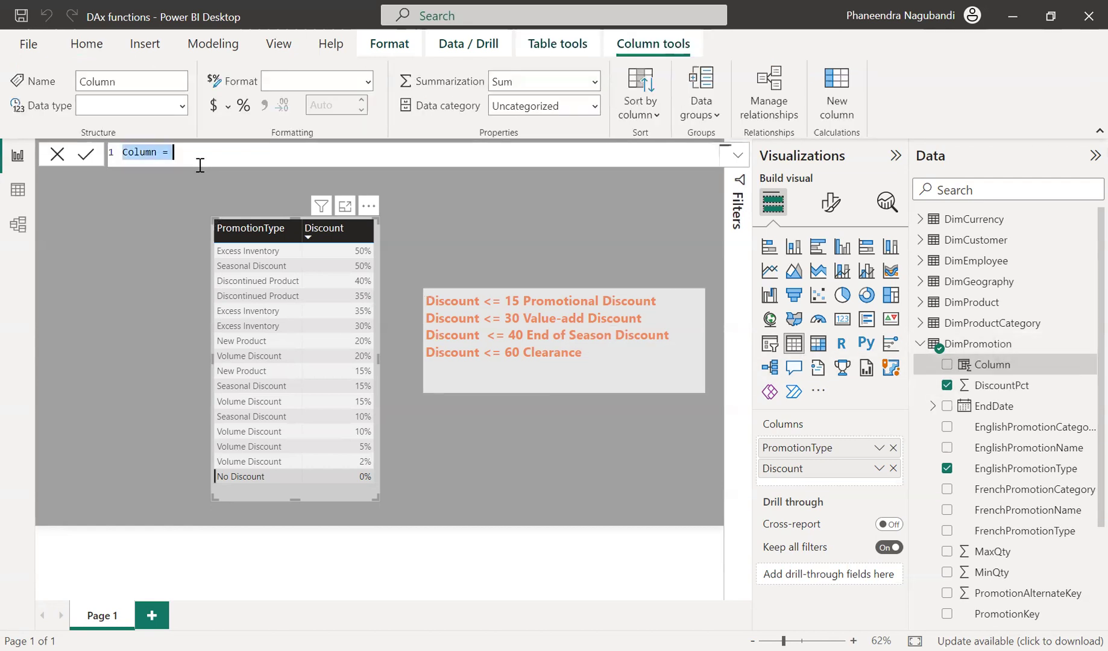
pyautogui.write('Promoti')
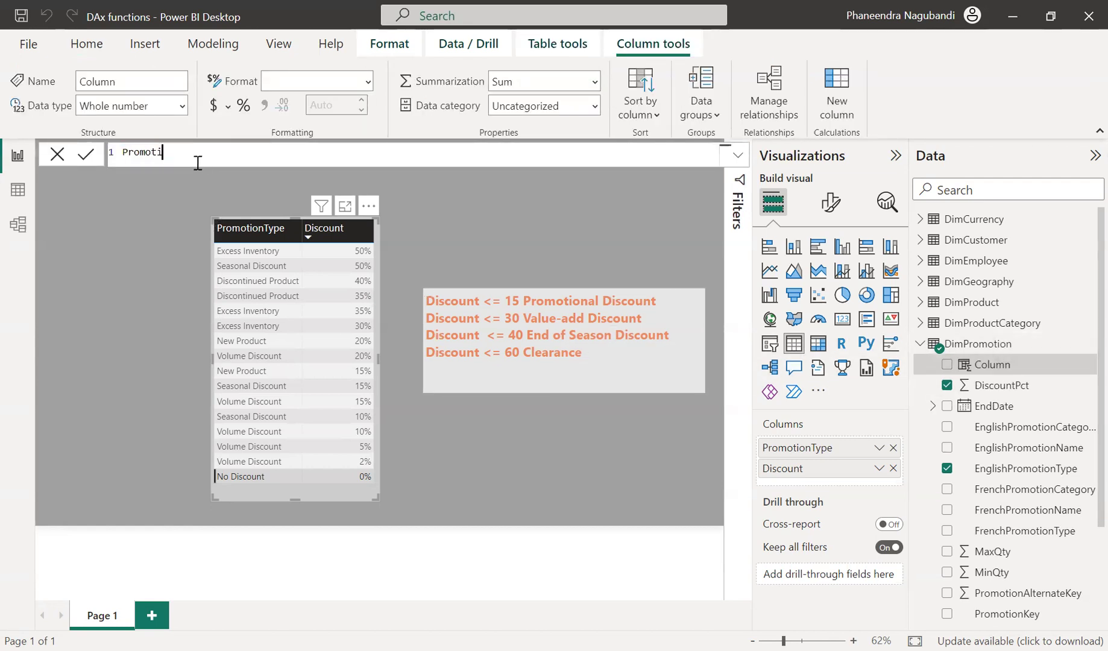
pyautogui.write('on Category = Switch')
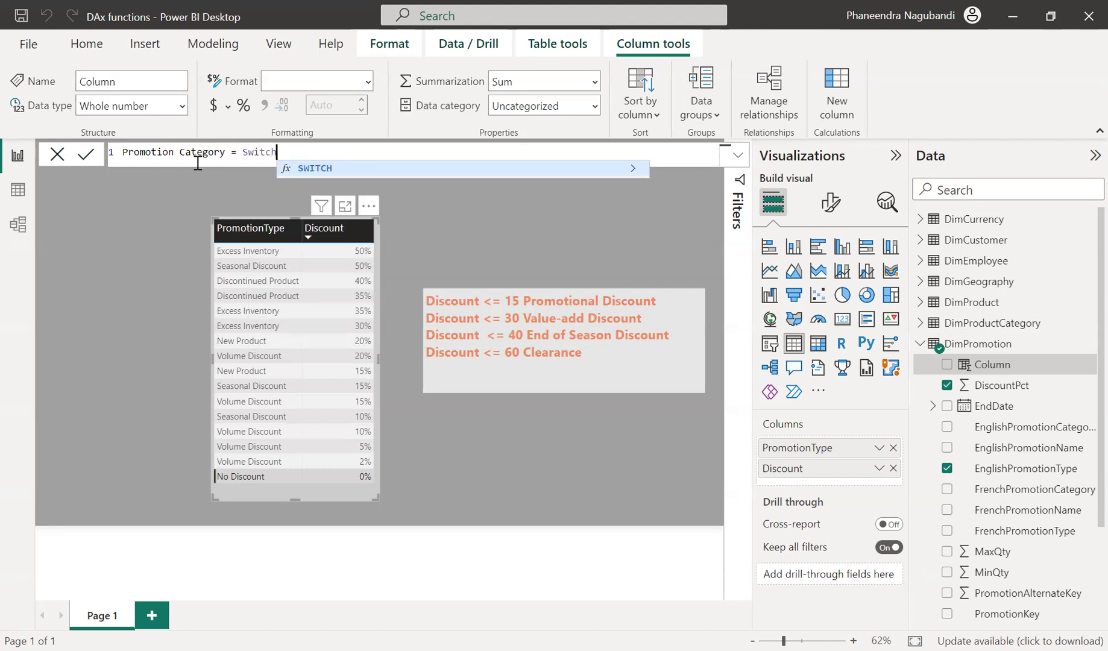
pyautogui.write('( True')
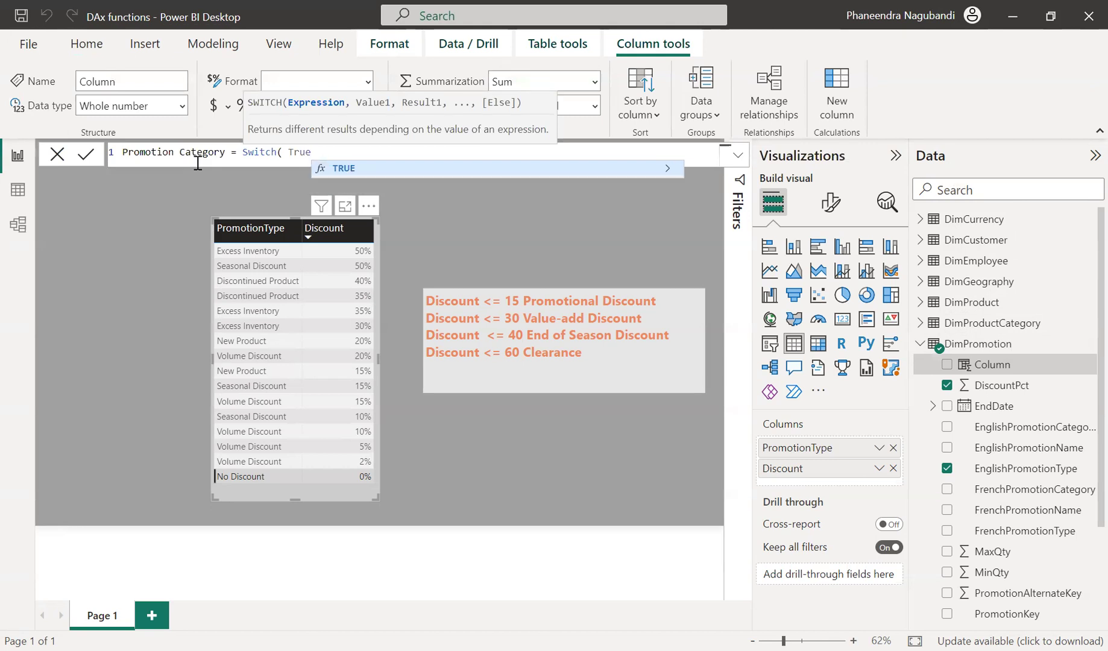
pyautogui.press('Tab')
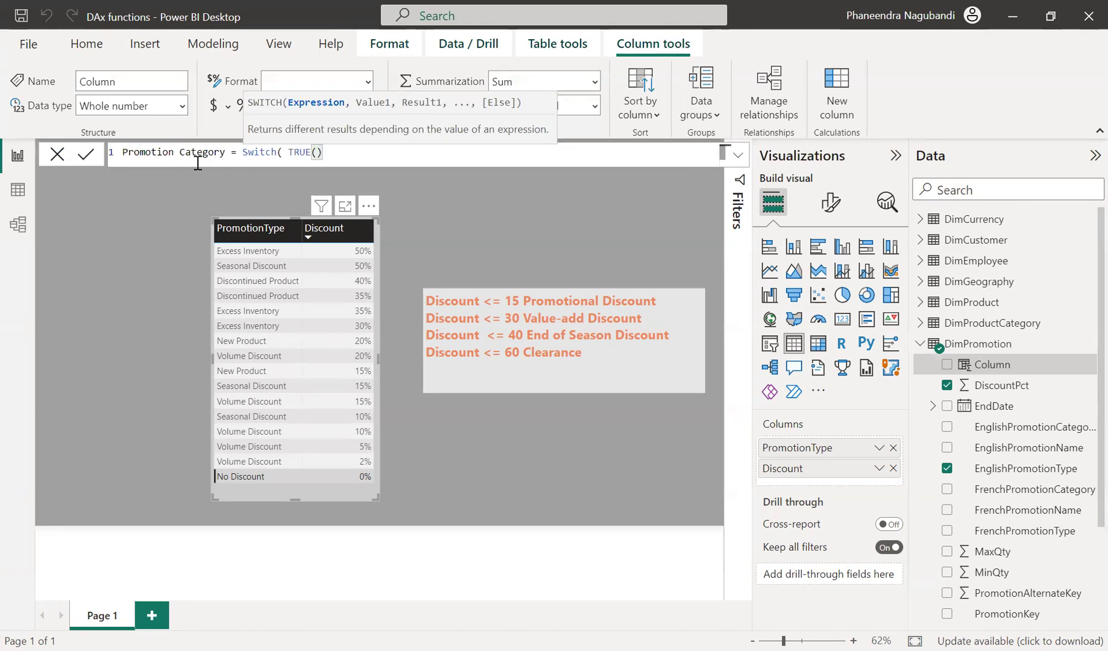
pyautogui.write(',')
# Add the first condition: DimPromotion[DiscountPct] <= 0.15 returns "Promotional Discount"
pyautogui.hotkey('shift', 'Return')
pyautogui.press('Tab')
pyautogui.press('Tab')
pyautogui.press('Tab')
pyautogui.press('Tab')
pyautogui.press('Tab')
pyautogui.press('Tab')
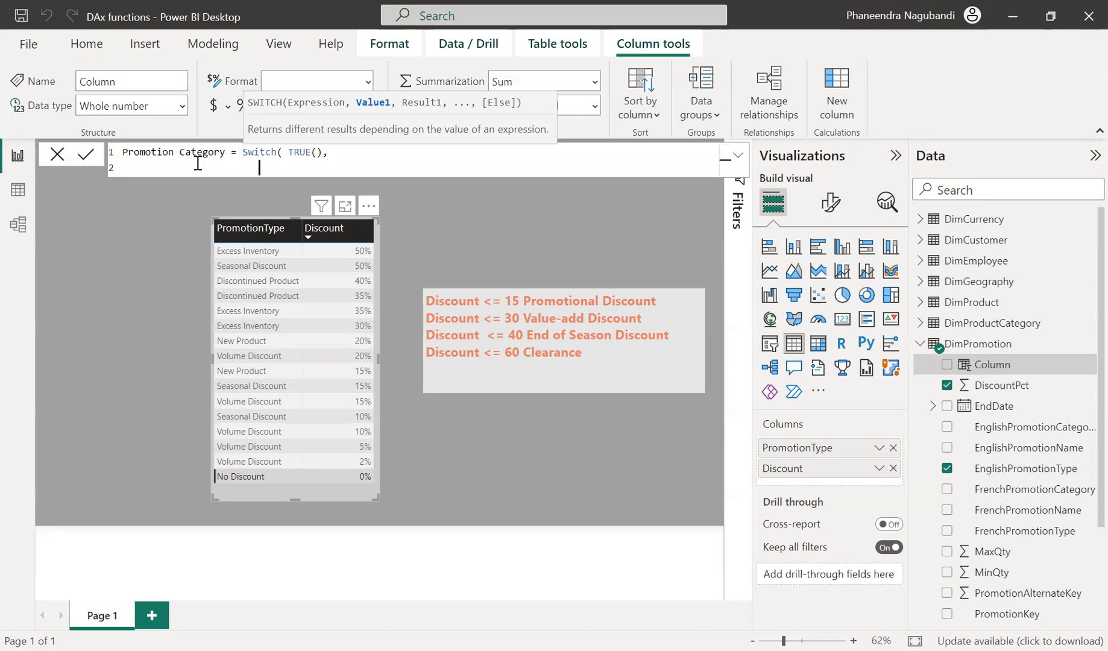
pyautogui.write('dim')
pyautogui.press('Down')
pyautogui.press('Tab')
pyautogui.write('<')
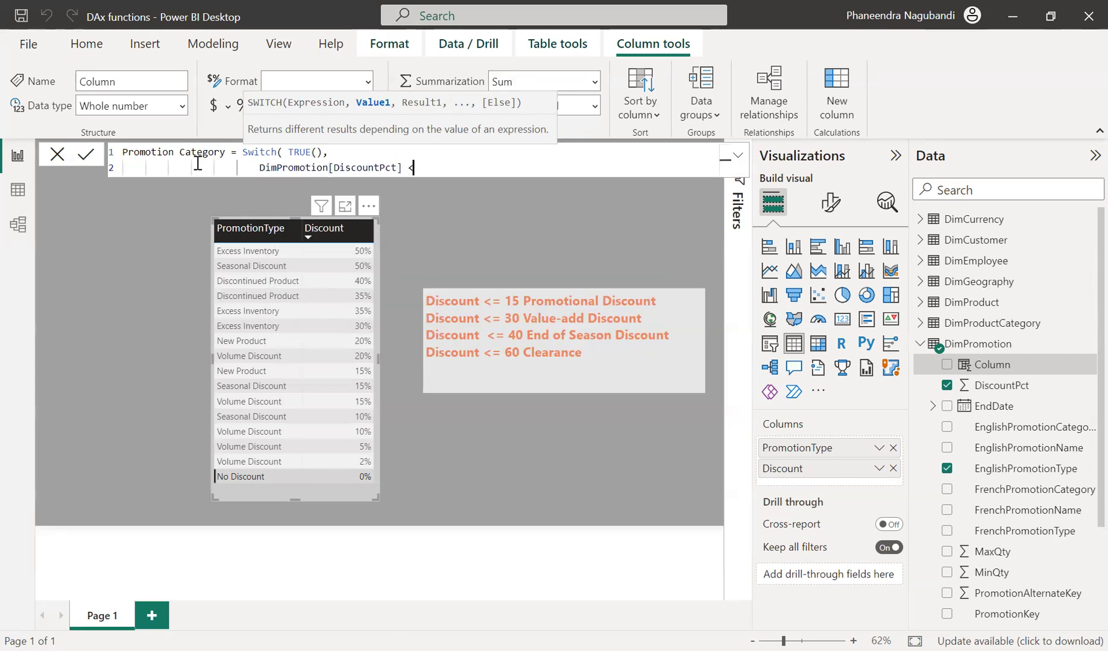
pyautogui.write('= 0.15 , "Prom')
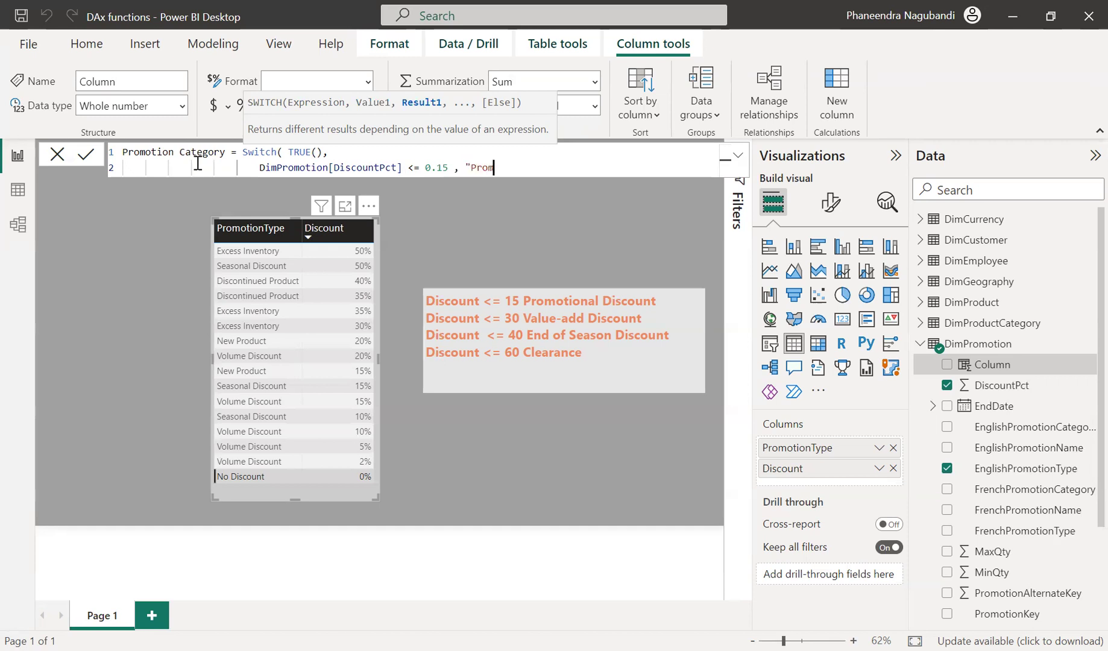
pyautogui.write('otional Discount",')
pyautogui.hotkey('shift', 'Return')
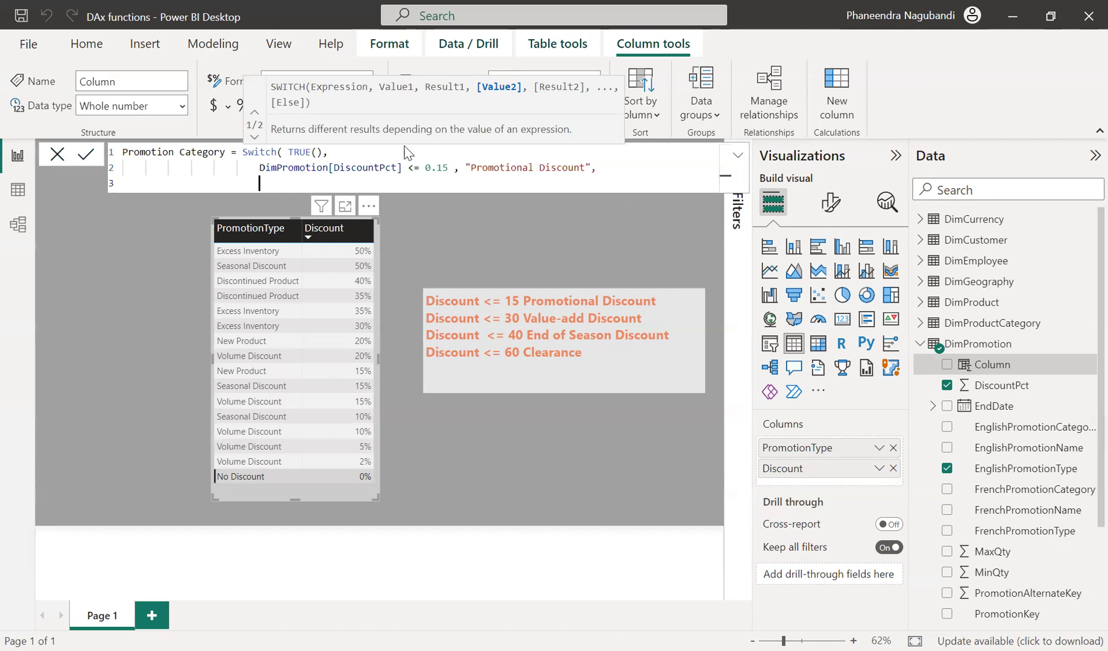
# Add a condition on a new line: DimPromotion[DiscountPct] <= 0.30 returns "Value-add Discount"
pyautogui.click(293, 153)
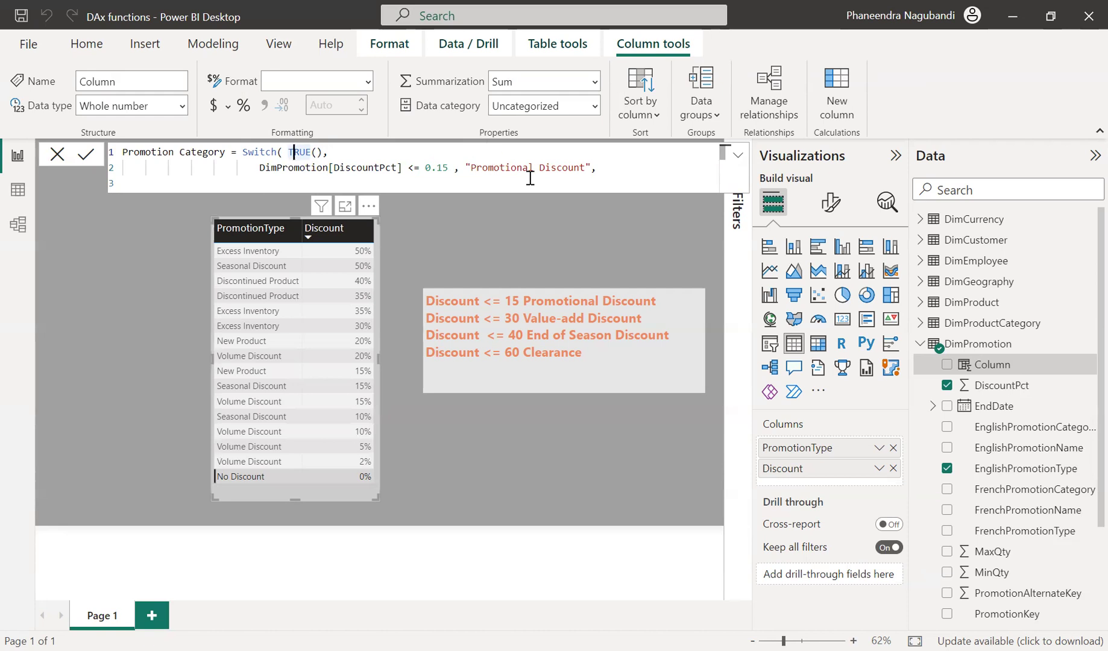
pyautogui.click(606, 167)
pyautogui.hotkey('shift', 'Return')
pyautogui.write('Dim')
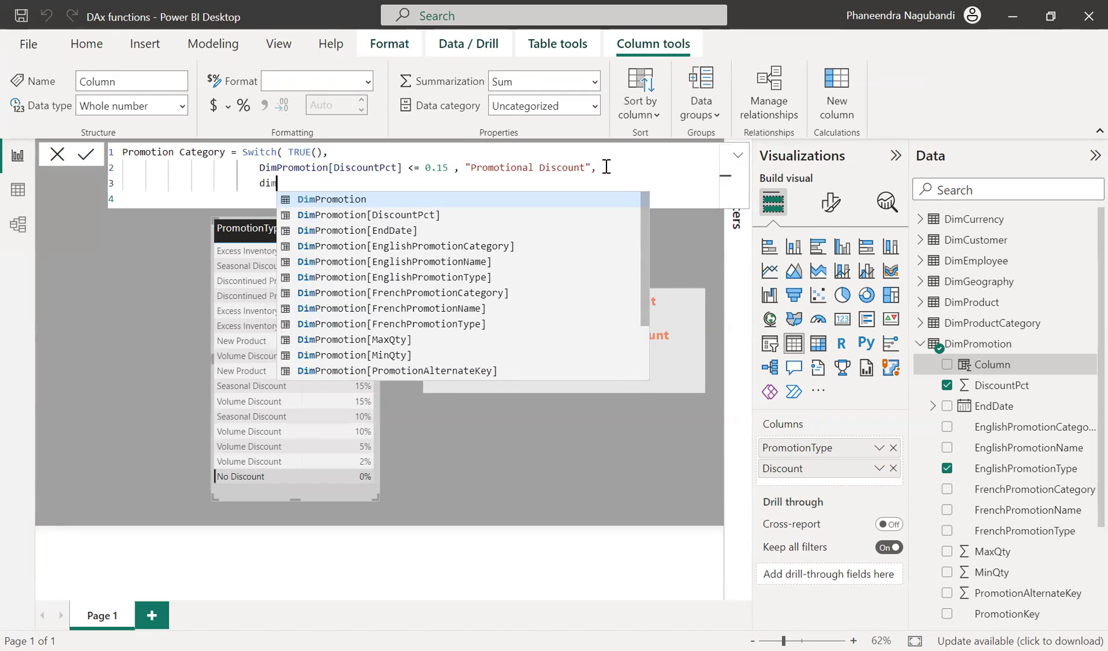
pyautogui.press('Down')
pyautogui.press('Tab')
pyautogui.write('<=')
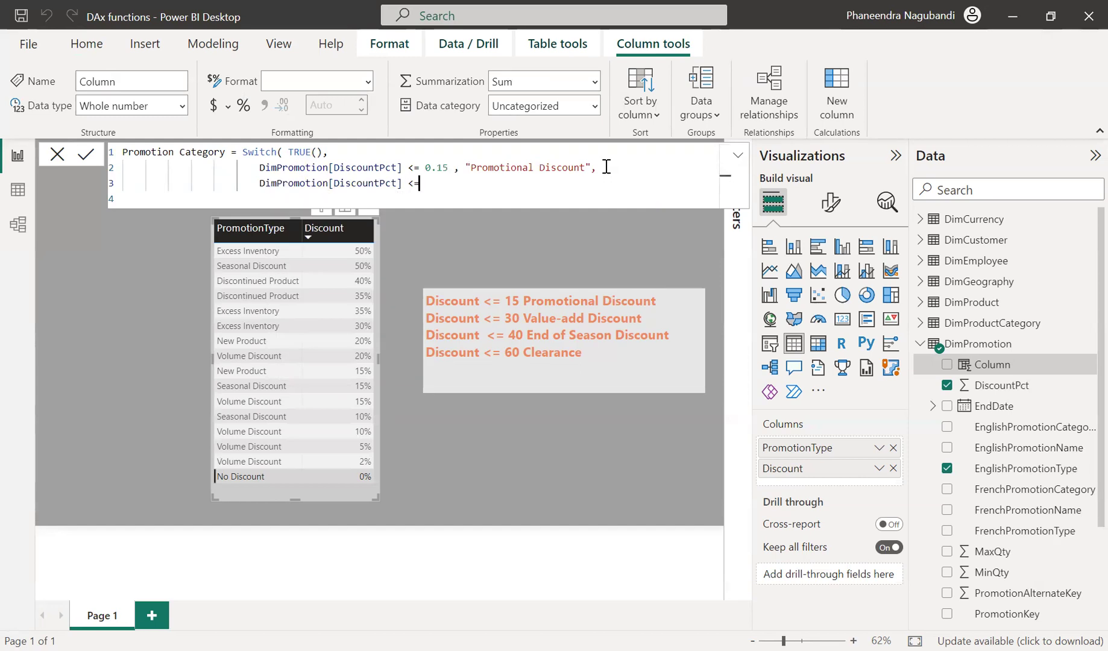
pyautogui.write('0.30')
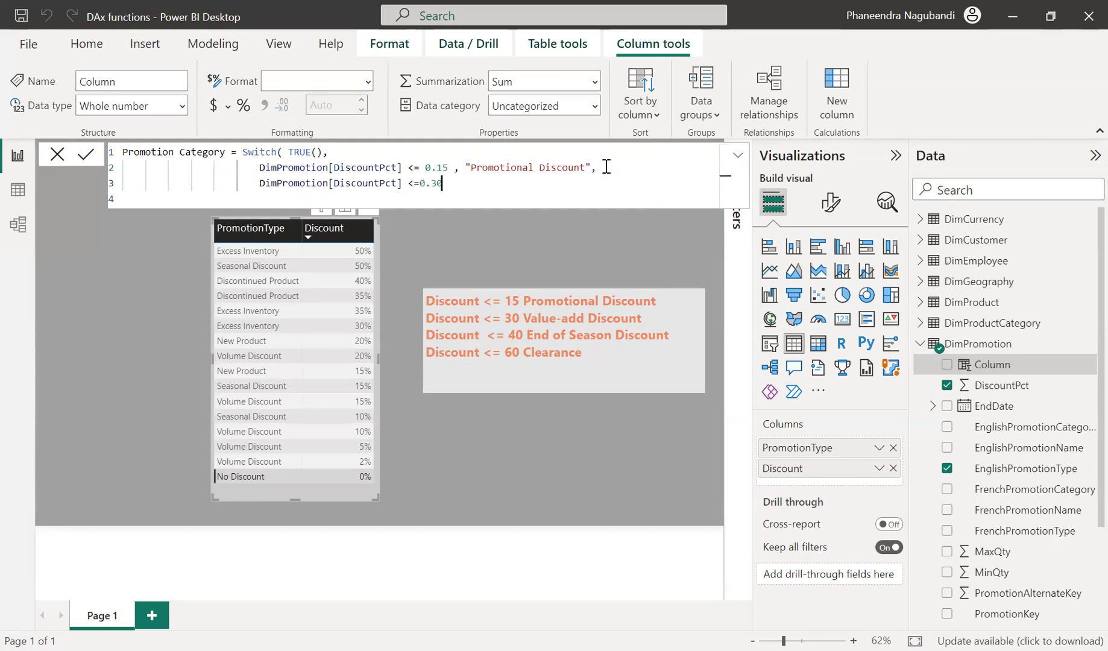
pyautogui.write(' , "V')
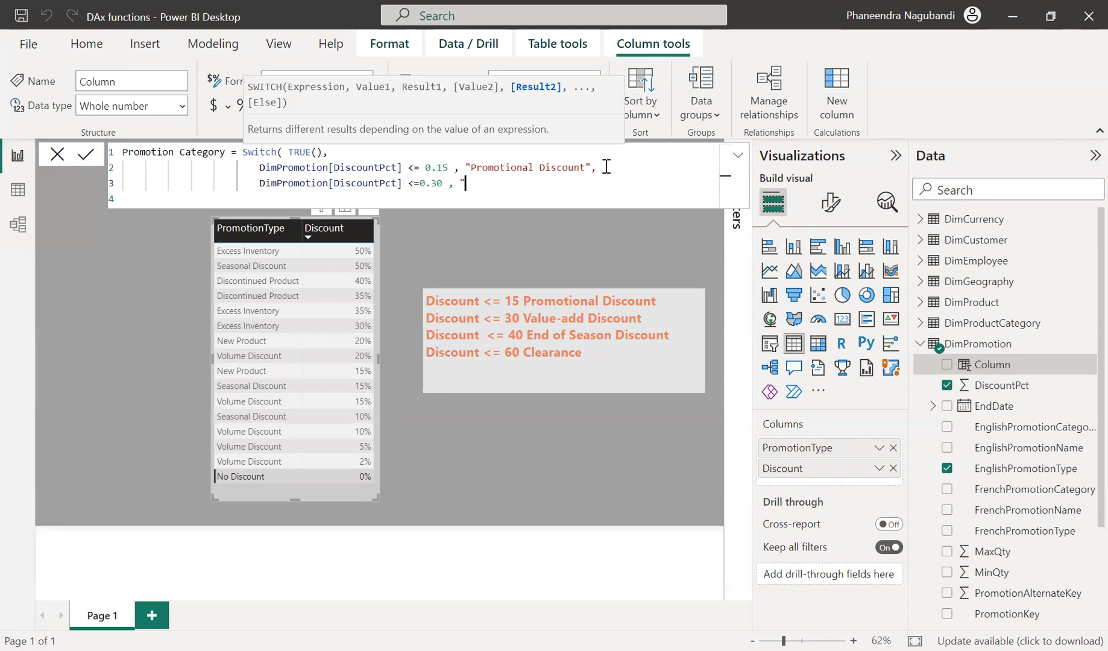
pyautogui.write('alue-add Discount",')
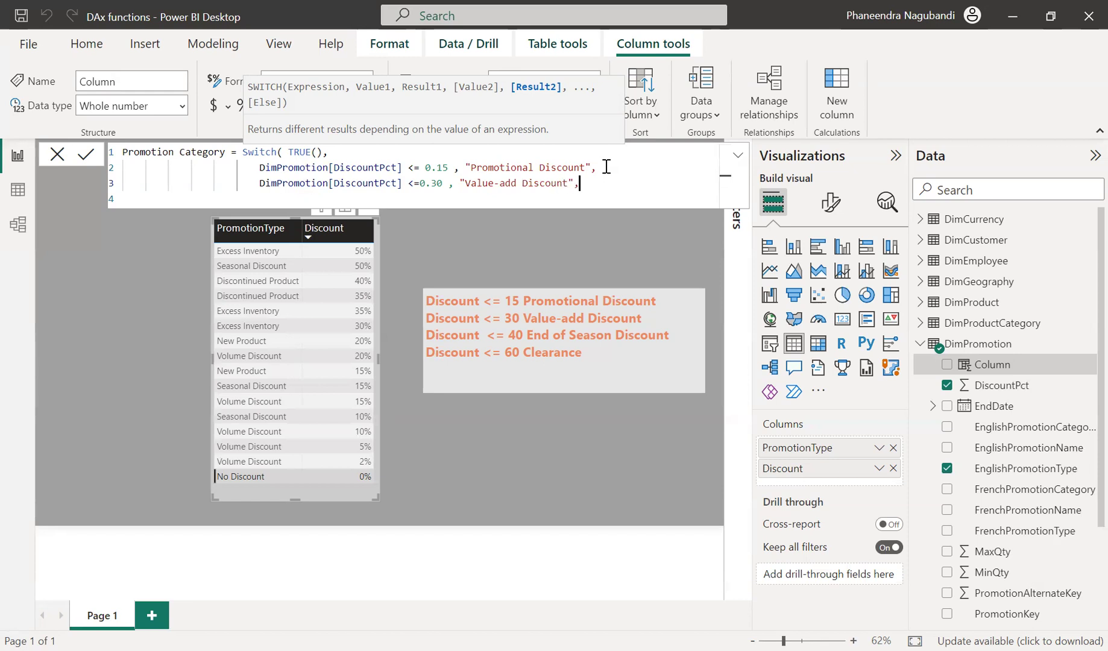
pyautogui.hotkey('shift', 'Return')
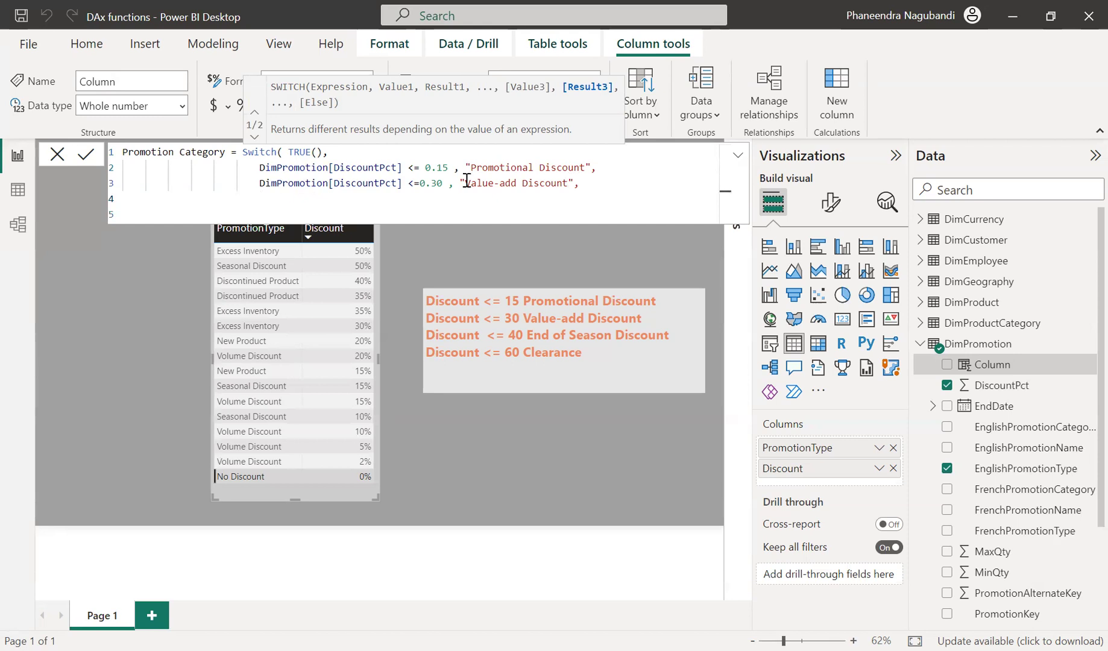
# Add the next condition: DimPromotion[DiscountPct] <= 0.40 returns "End of Season Disocunt"
pyautogui.press('BackSpace')
pyautogui.click(422, 188)
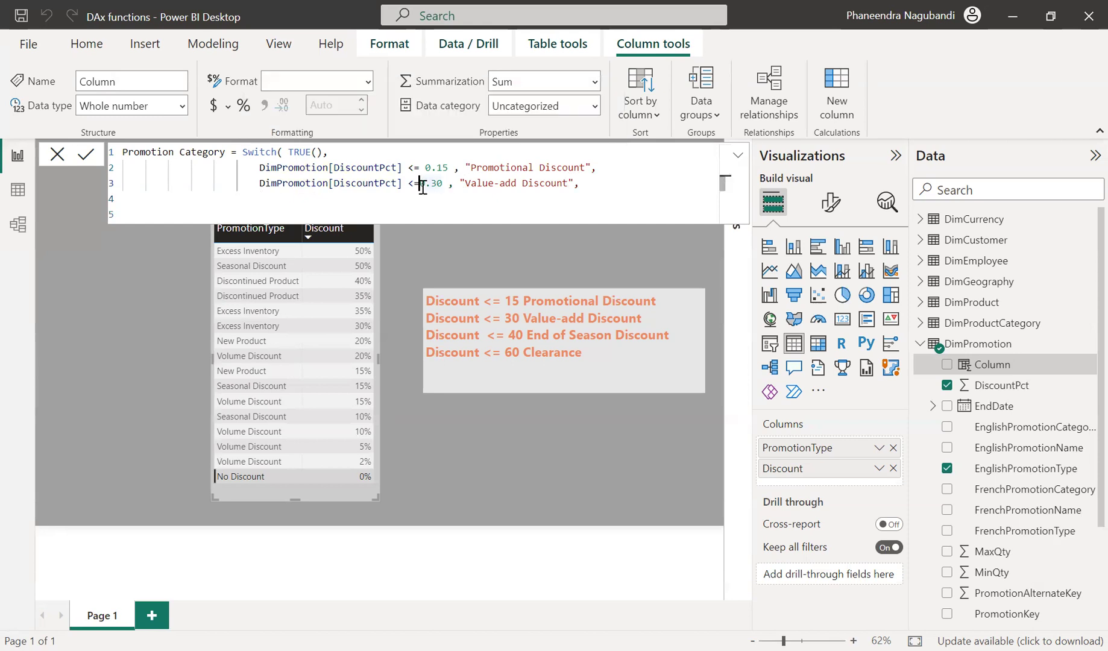
pyautogui.click(269, 200)
pyautogui.press('Tab')
pyautogui.press('Tab')
pyautogui.press('Tab')
pyautogui.press('Tab')
pyautogui.press('Tab')
pyautogui.press('Tab')
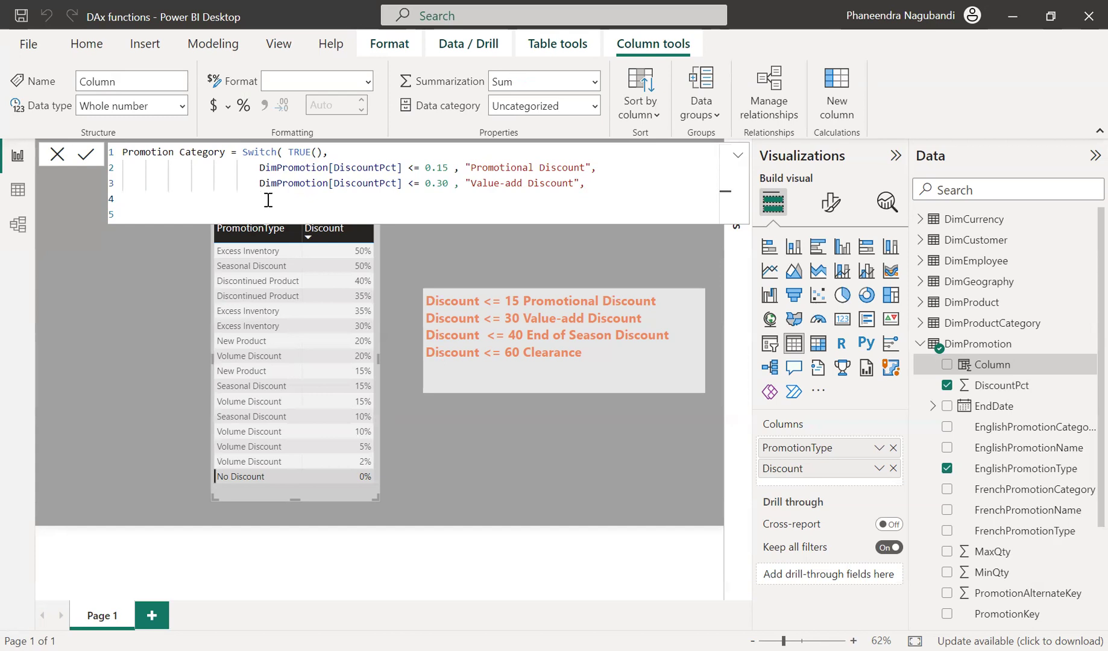
pyautogui.write('DimPromo')
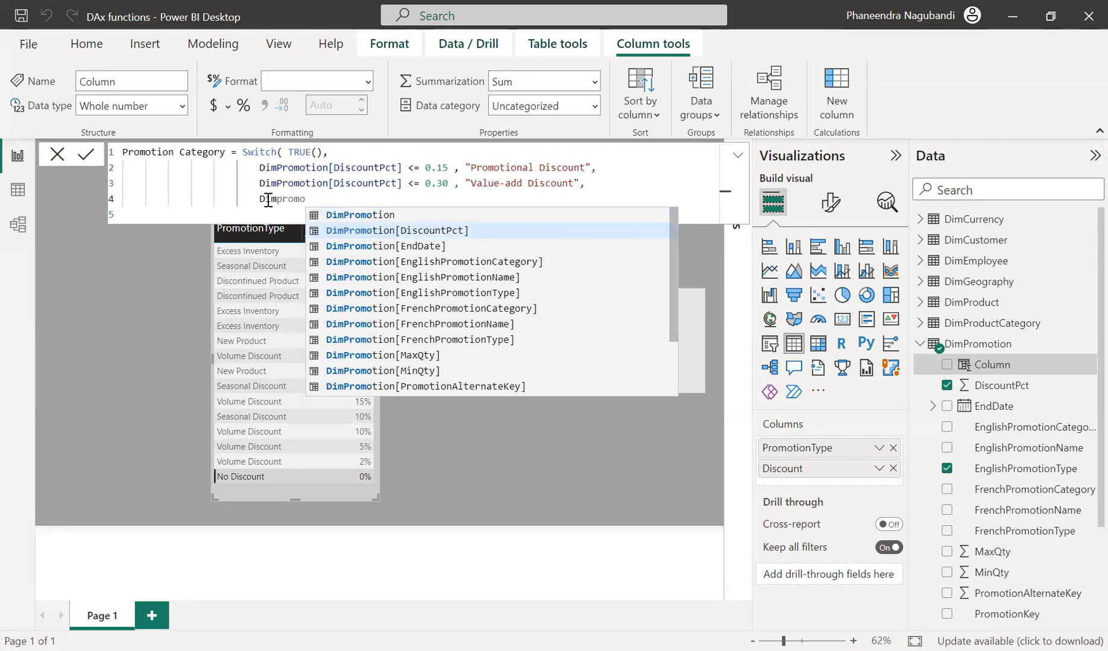
pyautogui.press('Down')
pyautogui.press('Tab')
pyautogui.write('<=')
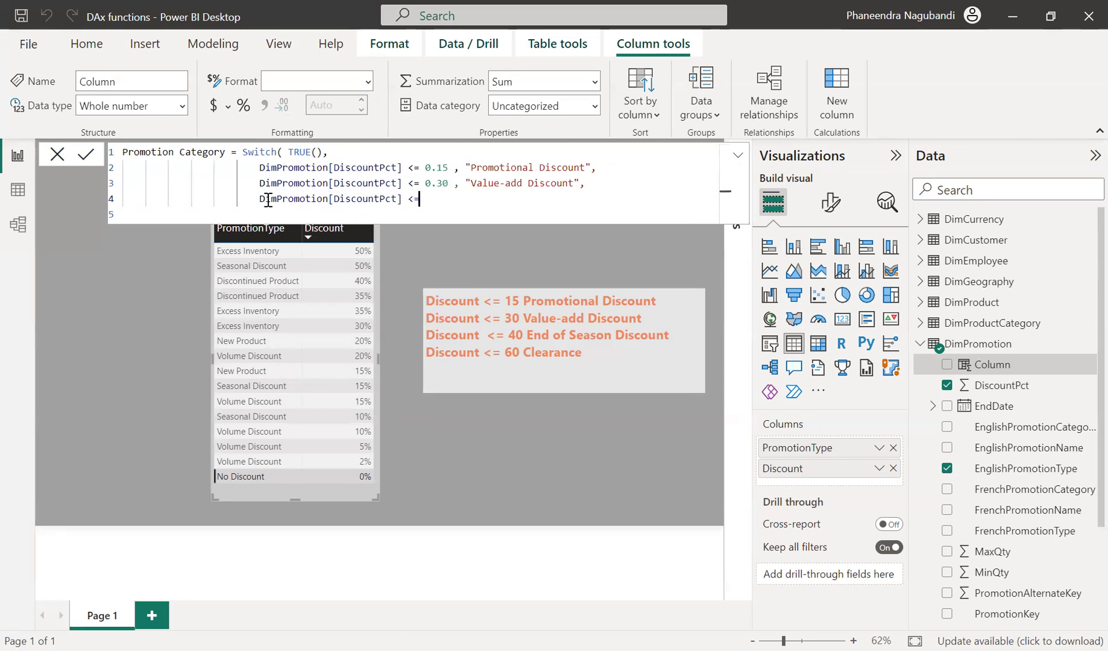
pyautogui.write(' 0.40 , "')
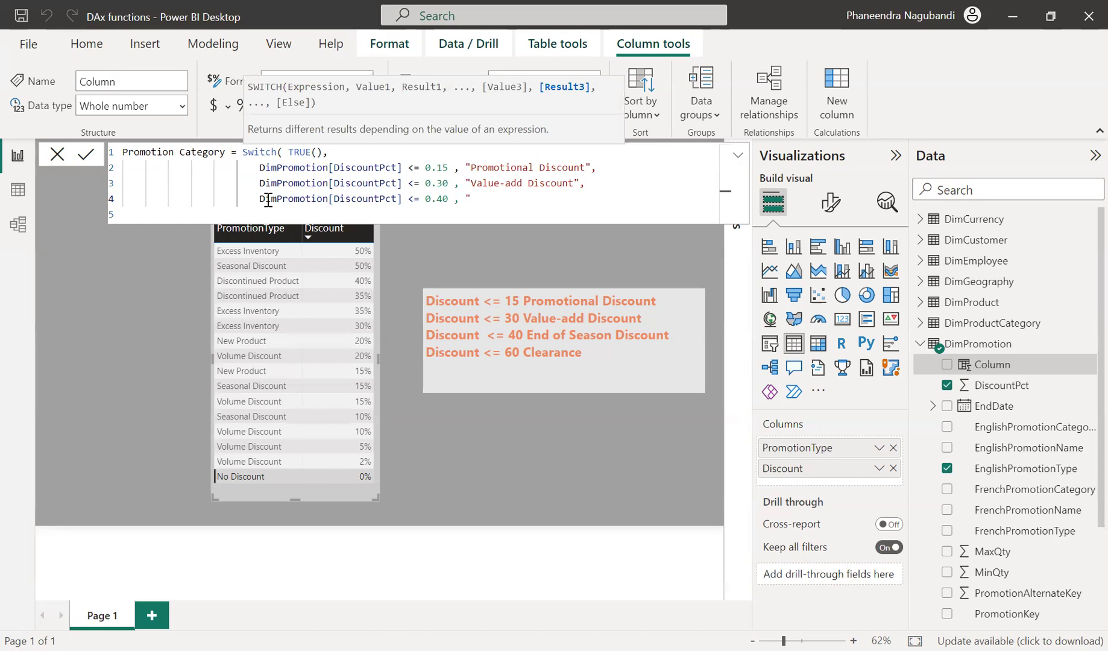
pyautogui.write('End of Season Disocunt",')
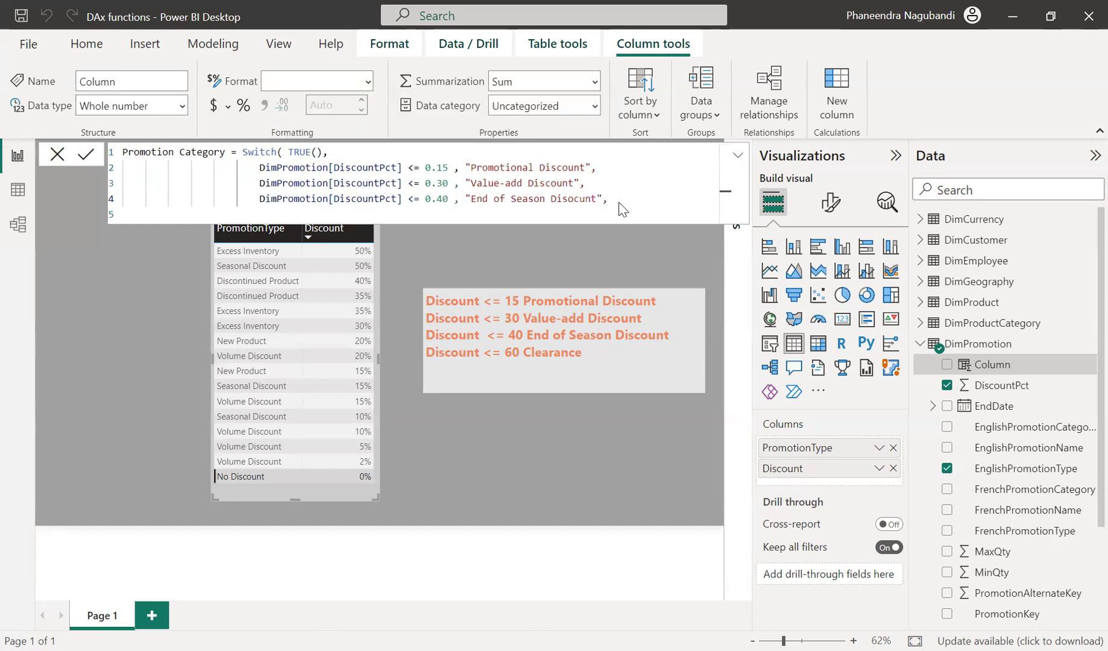
# Commit the column, close the SWITCH with ')' and open a blank line above it
pyautogui.press('Return')
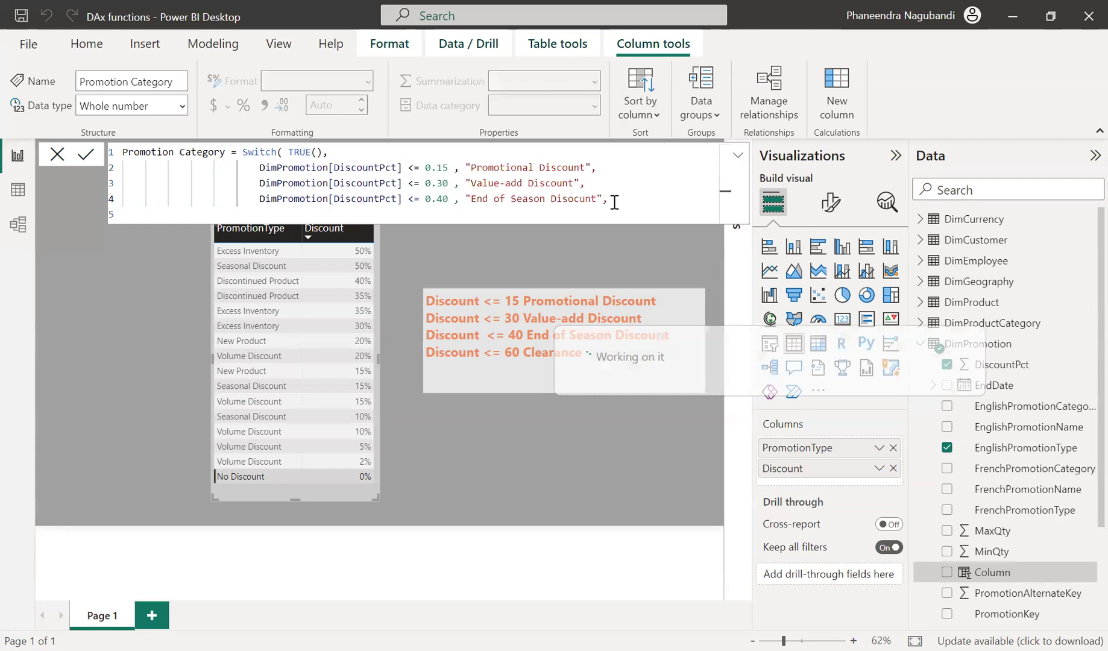
pyautogui.write(')')
pyautogui.hotkey('shift', 'Return')
pyautogui.press('Up')
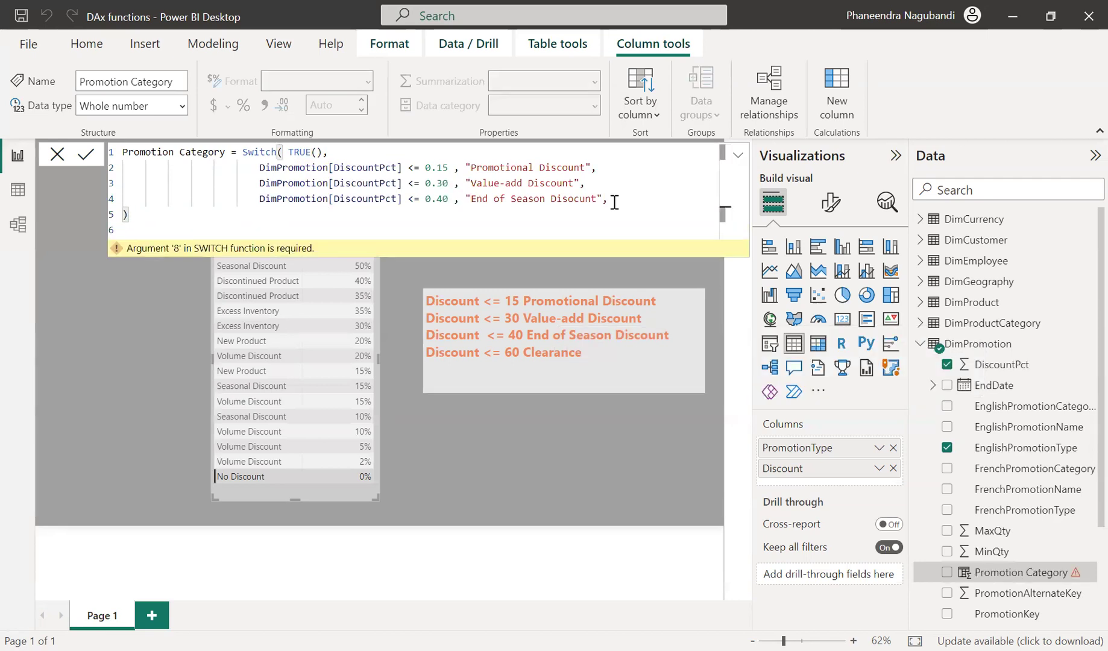
pyautogui.hotkey('shift', 'Return')
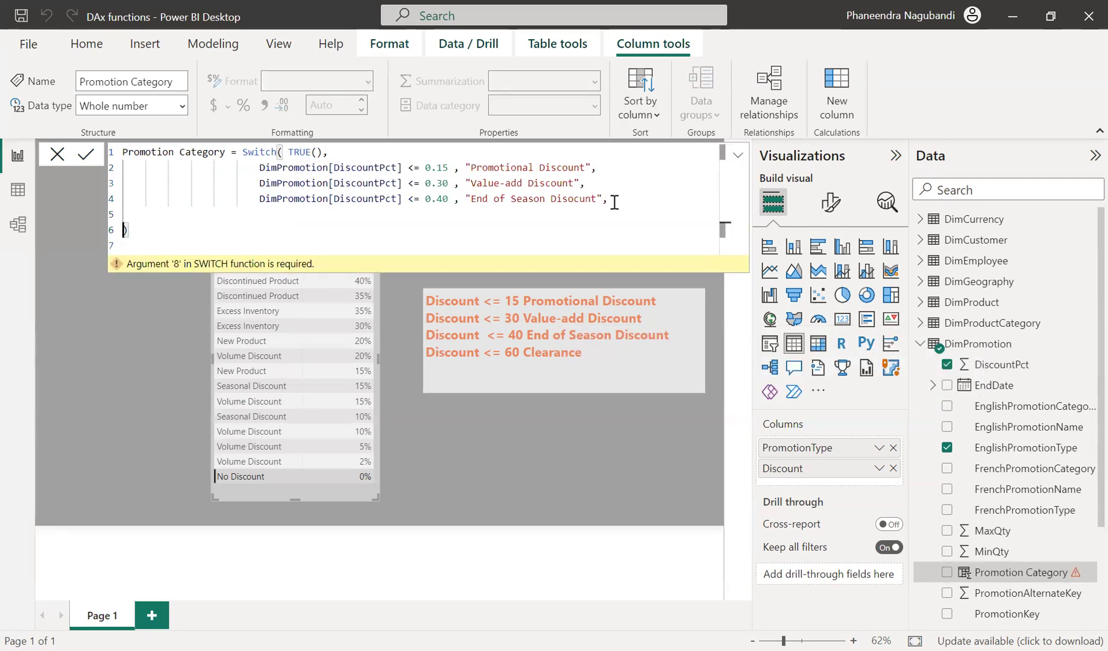
pyautogui.press('Tab')
pyautogui.press('Tab')
pyautogui.press('Tab')
# Add the condition DimPromotion[DiscountPct] <= 0.60 returning "Clearance", then review the formula's references
pyautogui.press('Tab')
pyautogui.press('Tab')
pyautogui.press('Tab')
pyautogui.write('Dimpro')
pyautogui.press('Down')
pyautogui.press('Tab')
pyautogui.write('<')
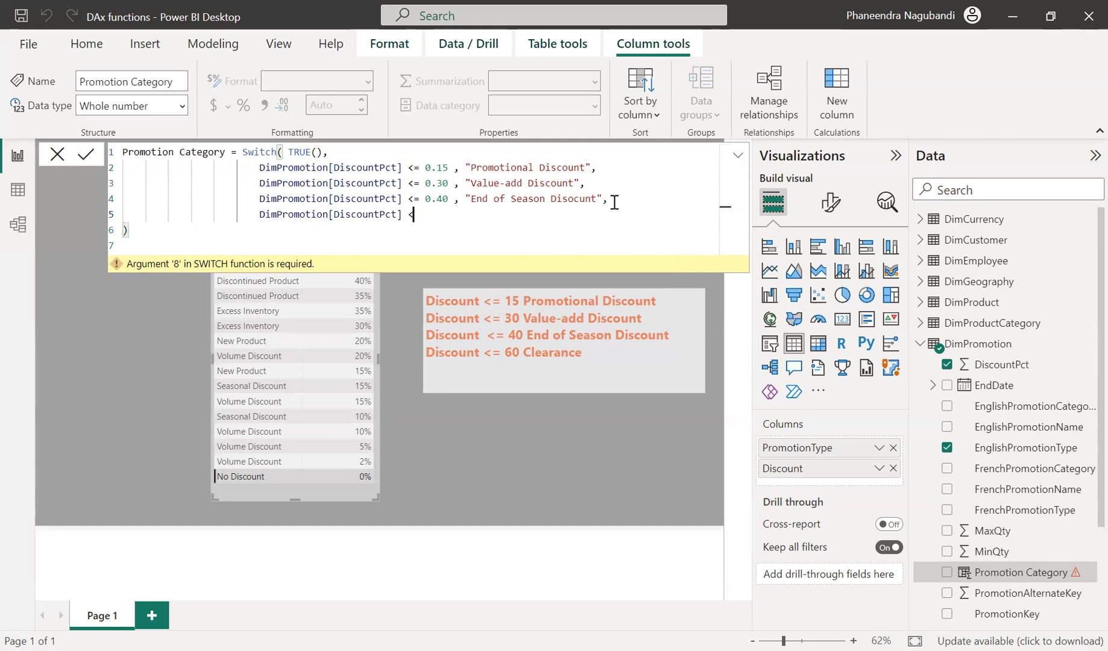
pyautogui.write('= 0.60 , ')
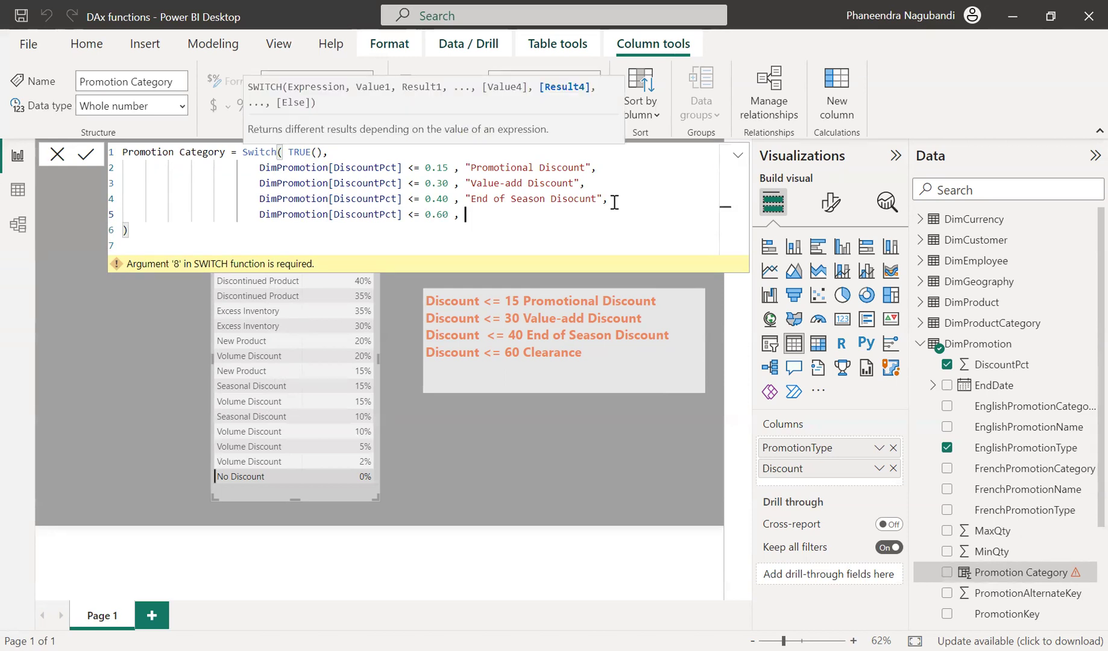
pyautogui.write('"Clearance",')
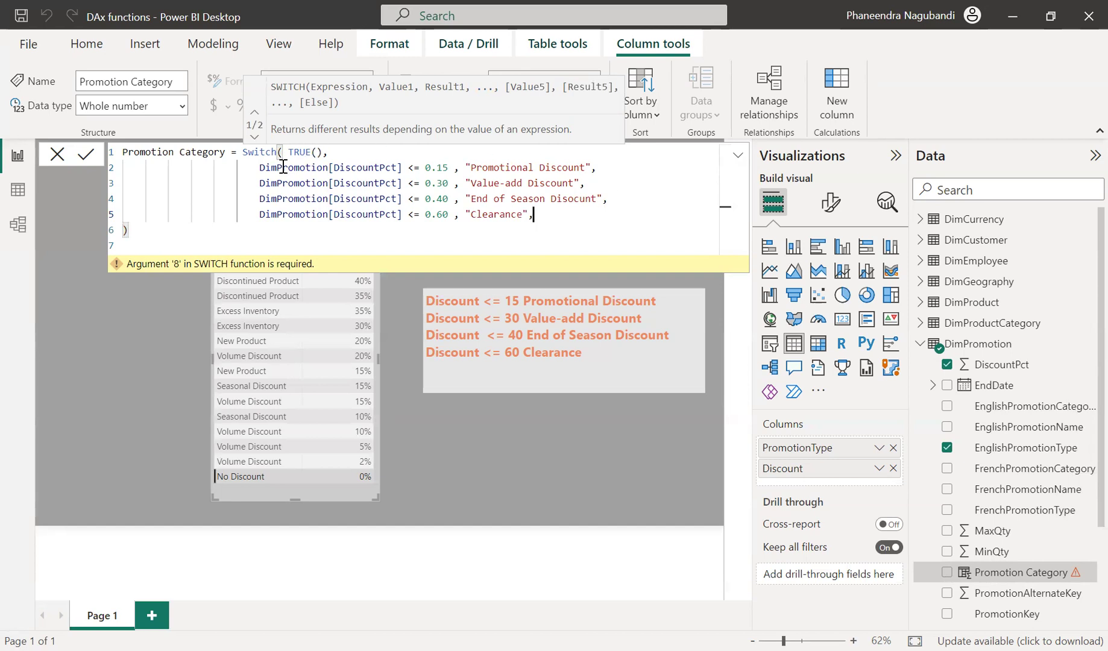
pyautogui.moveTo(257, 167); pyautogui.dragTo(466, 169)
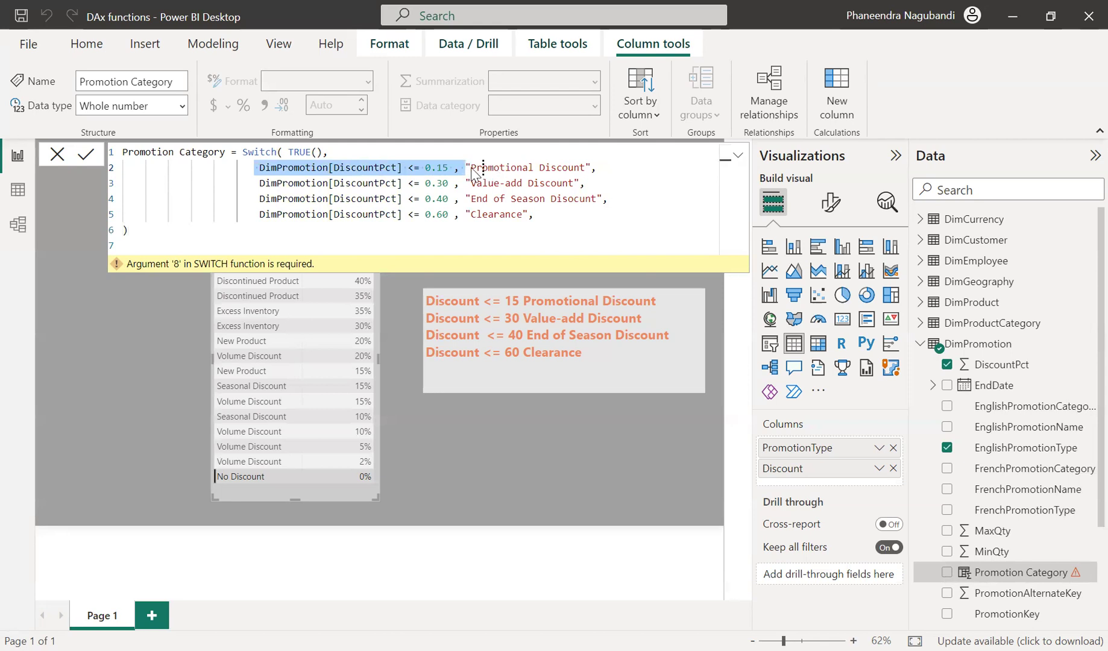
pyautogui.click(490, 224)
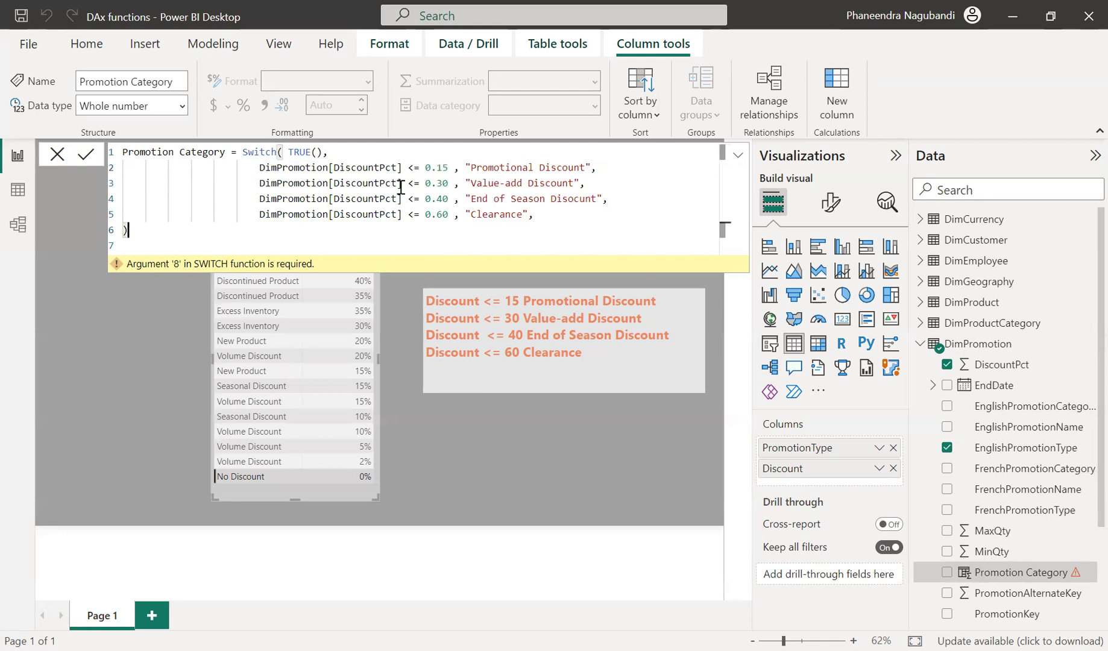
pyautogui.click(271, 161)
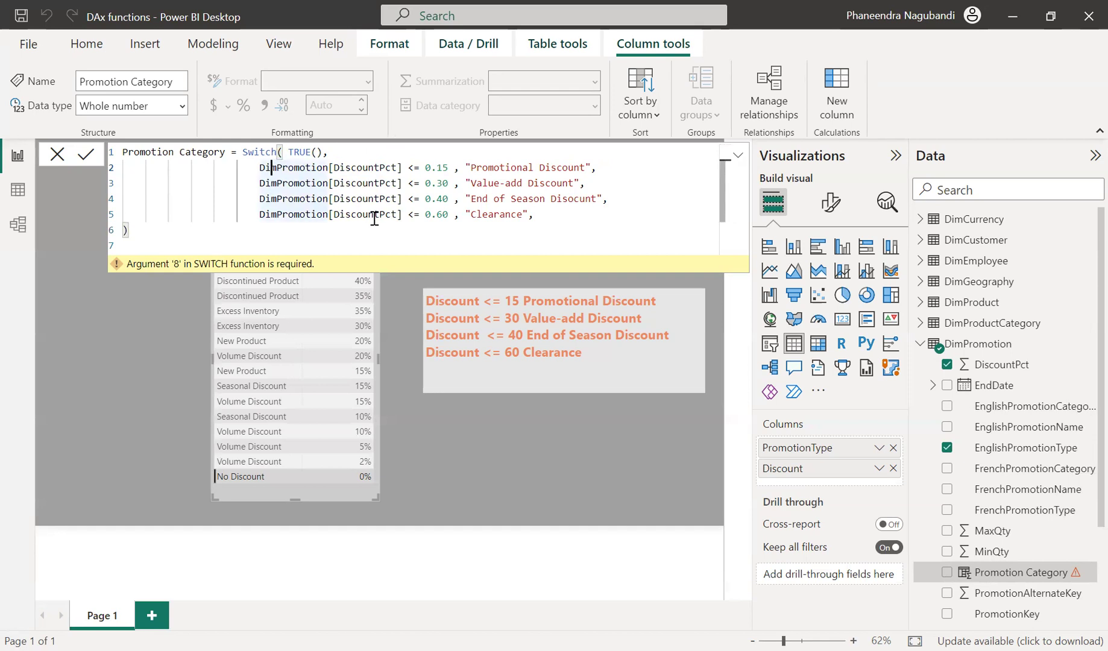
pyautogui.click(537, 212)
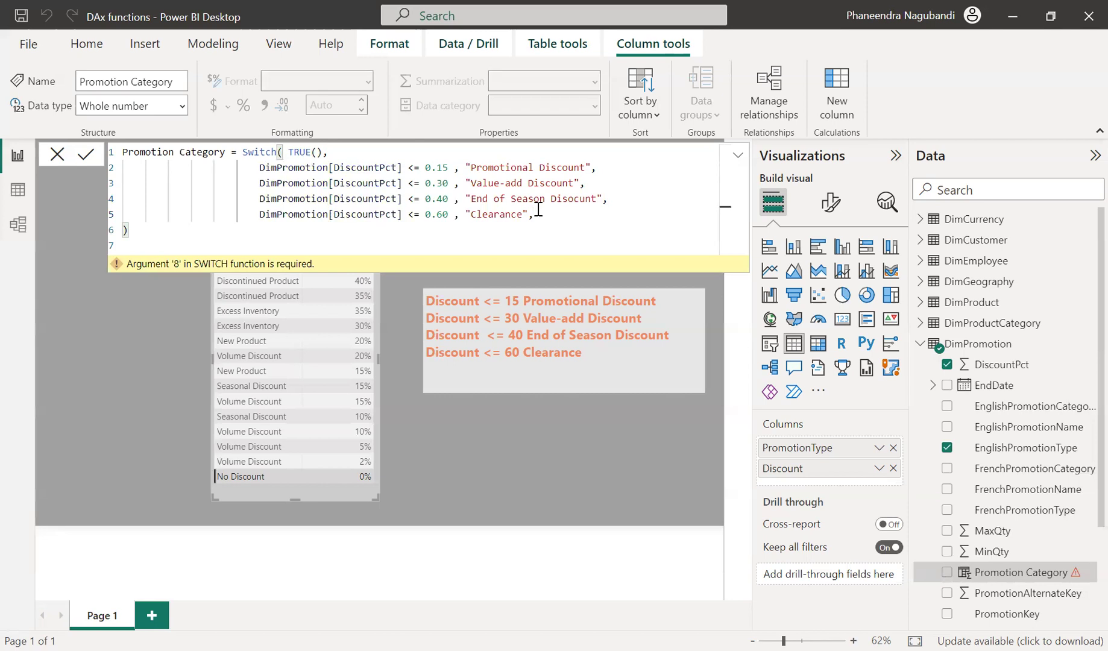
# End the SWITCH with a "Not in List" default result after "Clearance" and commit the formula
pyautogui.press('BackSpace')
pyautogui.press('Return')
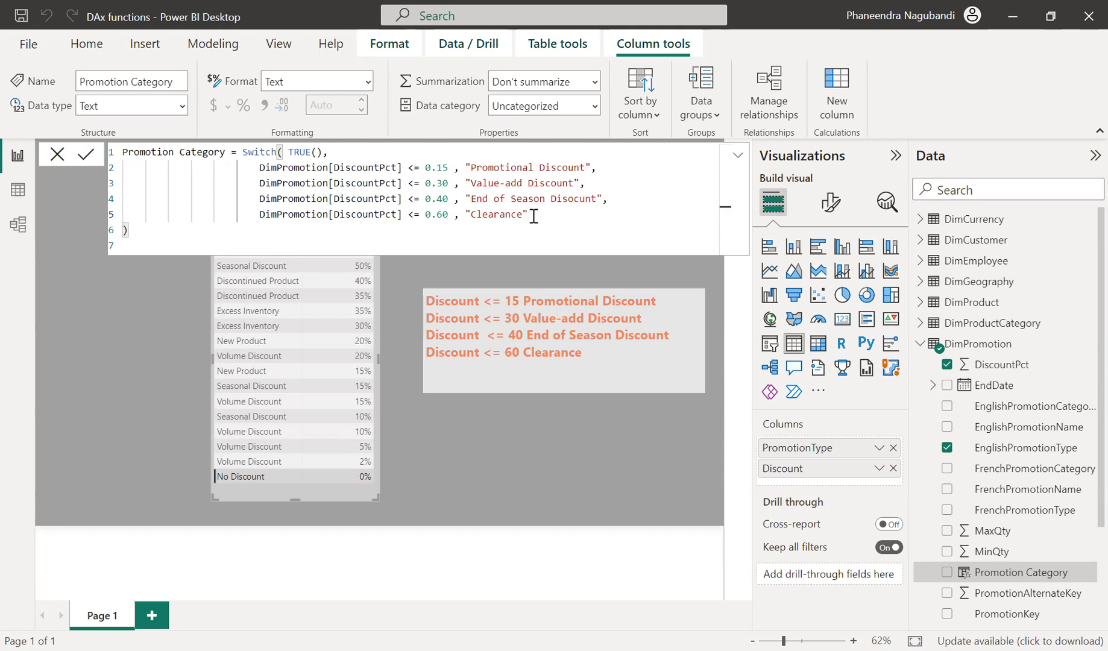
pyautogui.write(',')
pyautogui.hotkey('shift', 'Return')
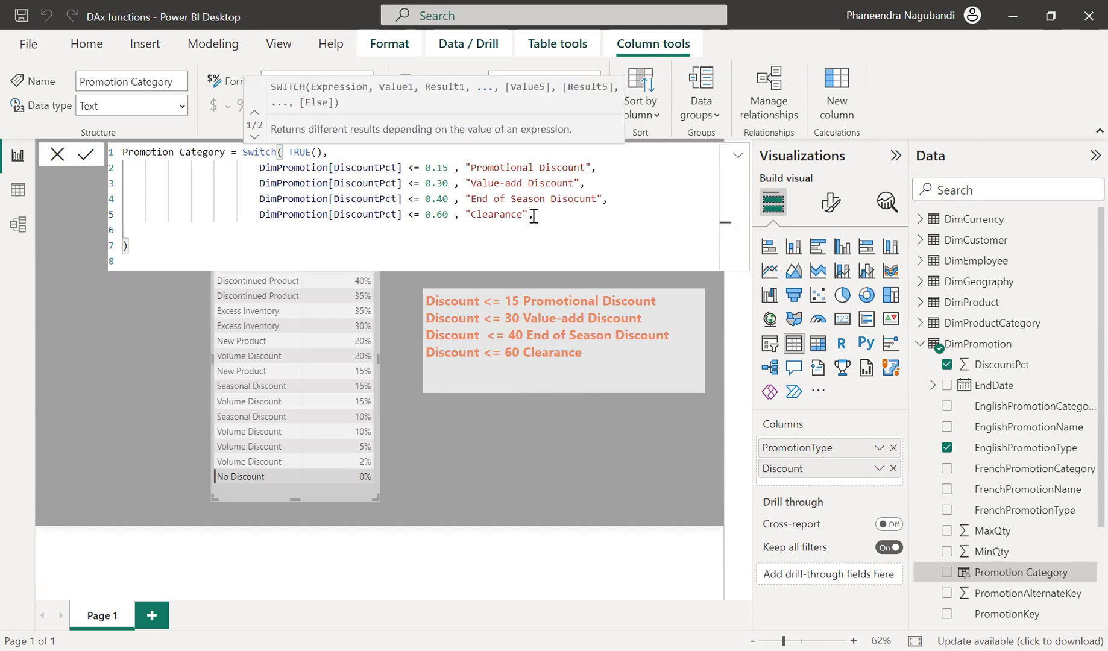
pyautogui.write('"Not')
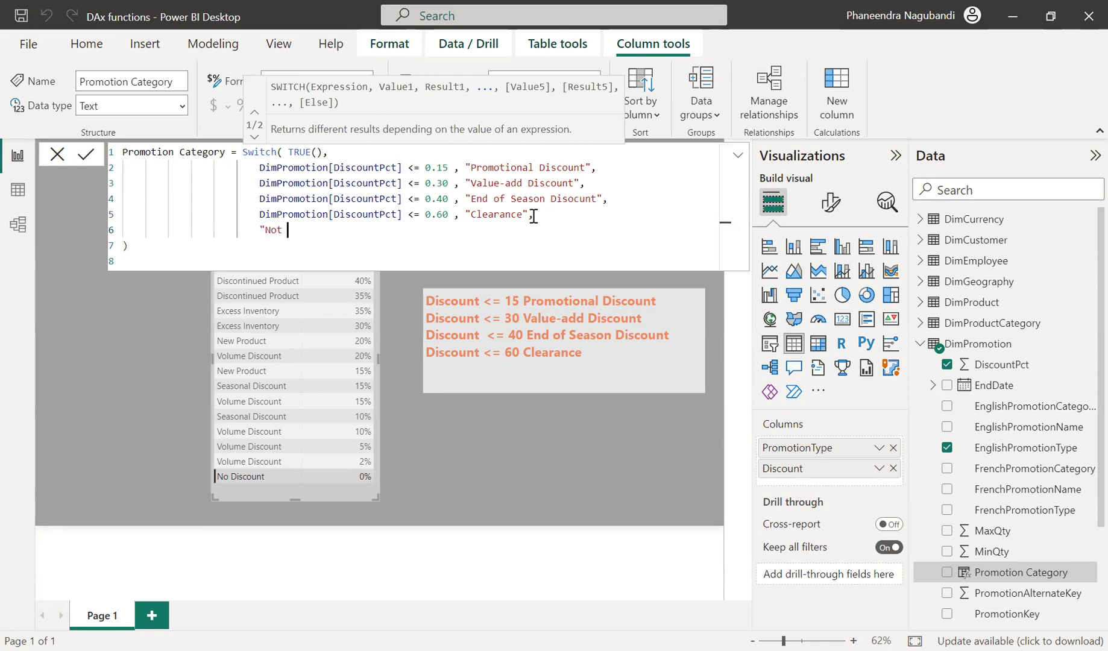
pyautogui.write(' in List"')
pyautogui.press('Escape')
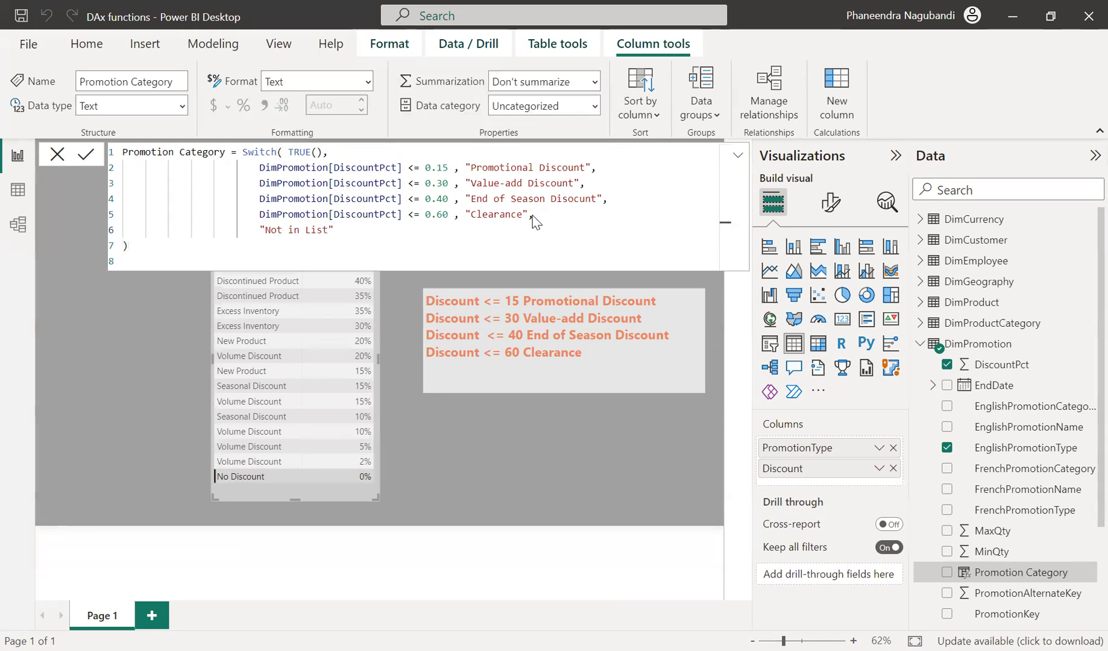
pyautogui.press('Return')
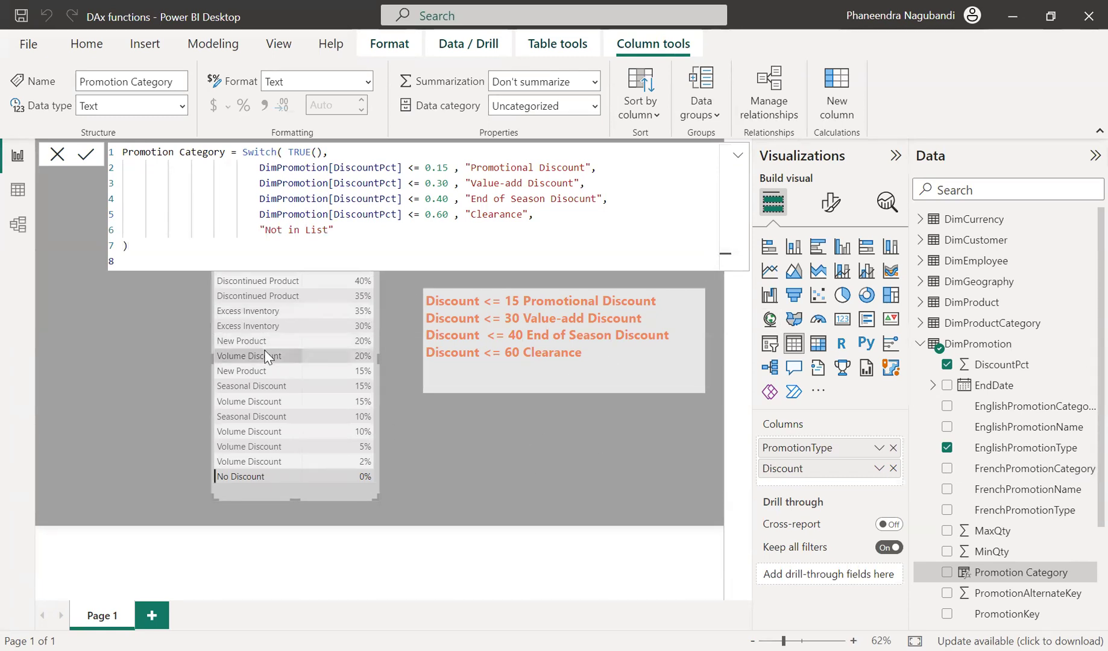
# Add Promotion Category to the DimPromotion table visual and drag its left edge outward to widen it
pyautogui.click(57, 155)
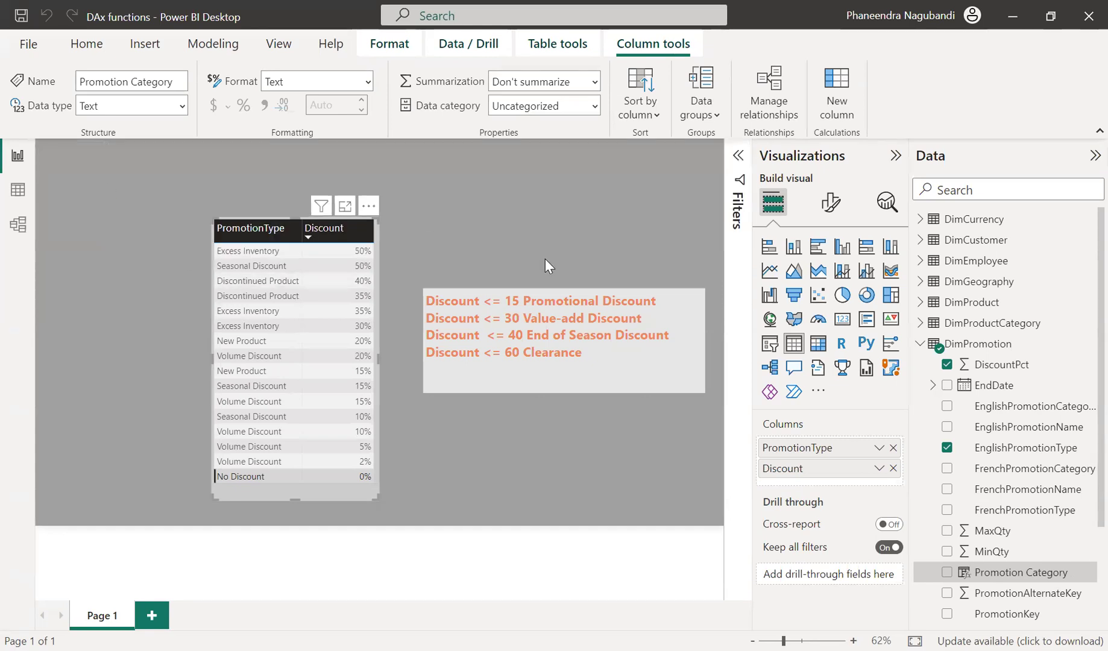
pyautogui.click(947, 573)
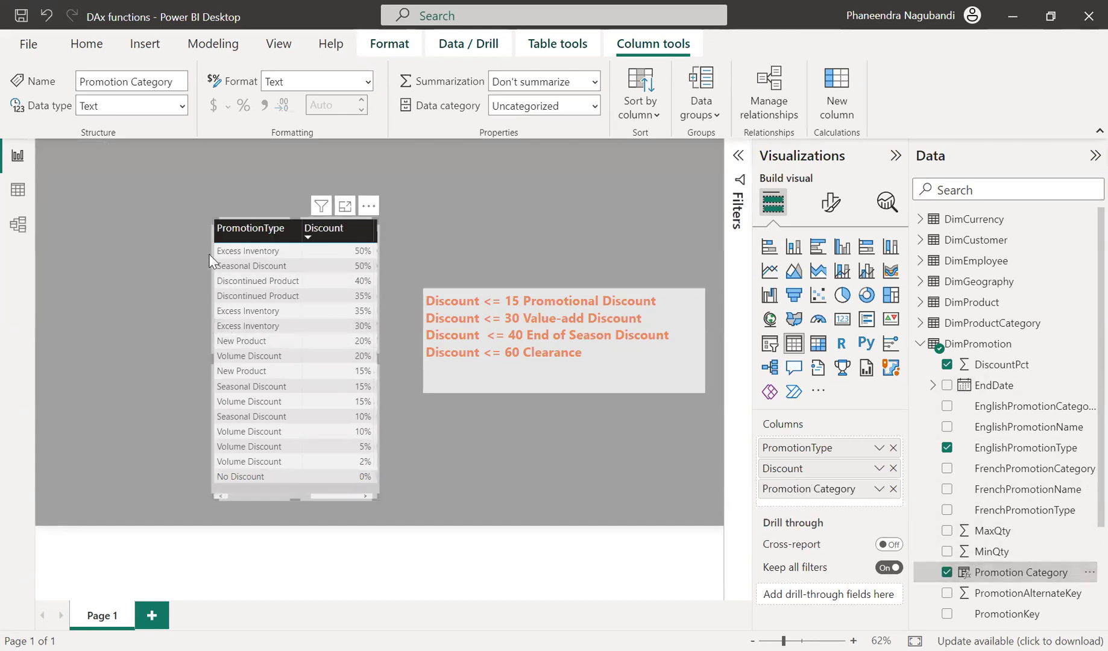
pyautogui.moveTo(212, 218); pyautogui.dragTo(114, 223)
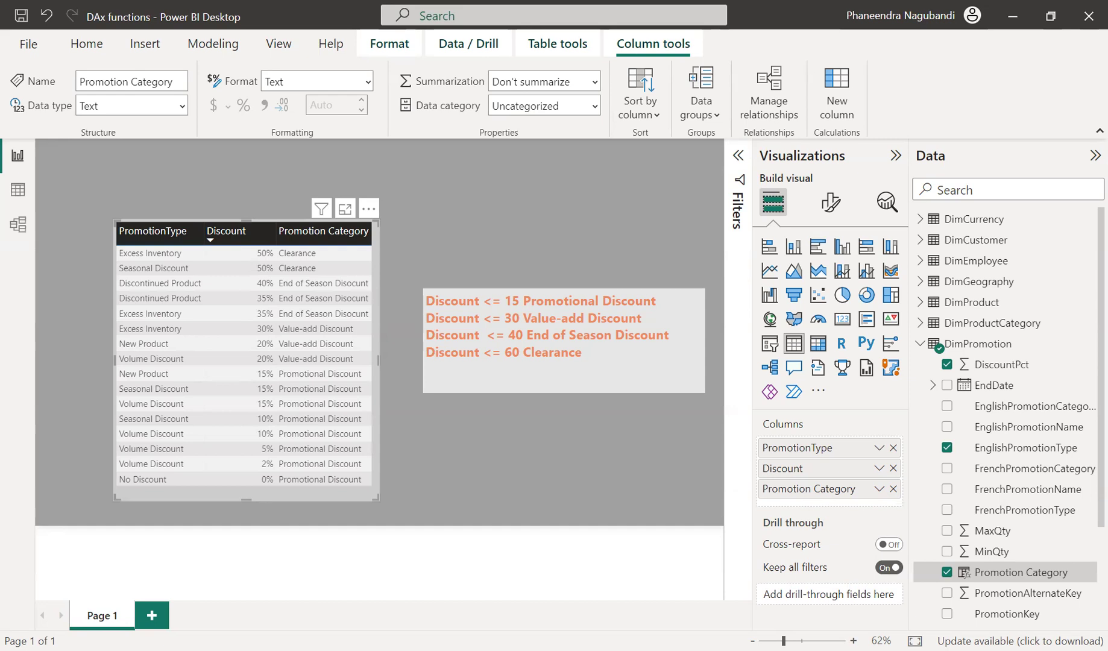
# Select the Promotion Category field to show its SWITCH formula in the formula bar
pyautogui.click(1001, 580)
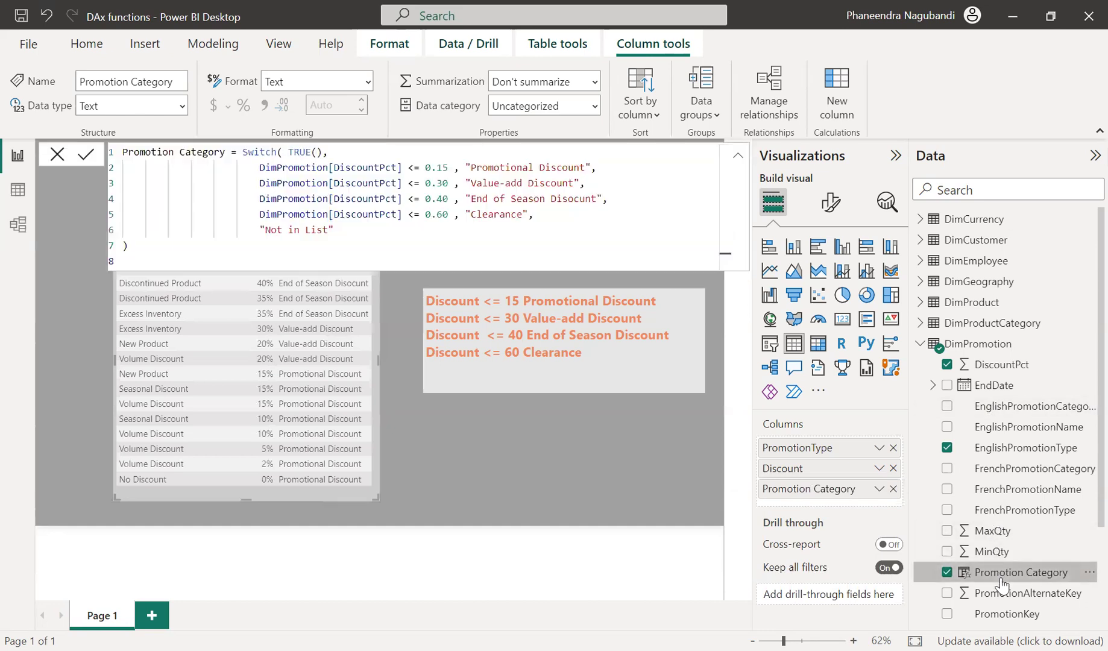